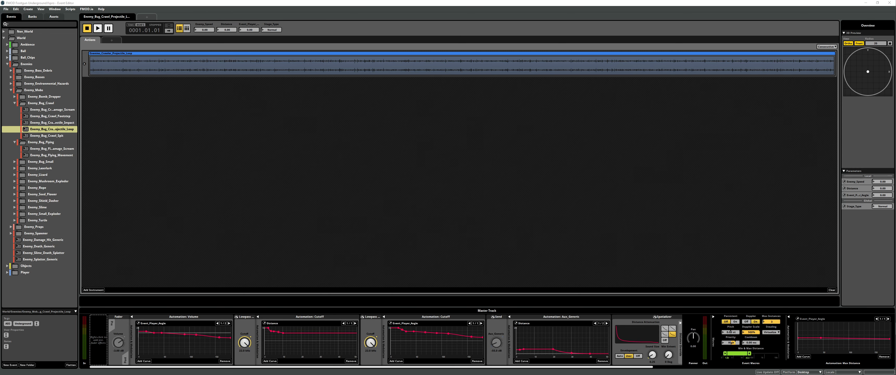
# Open the Preset Browser and inspect the Built-in: Event Cone Angle type for a new parameter without adding it
pyautogui.click(321, 197)
pyautogui.hotkey('ctrl', '6')
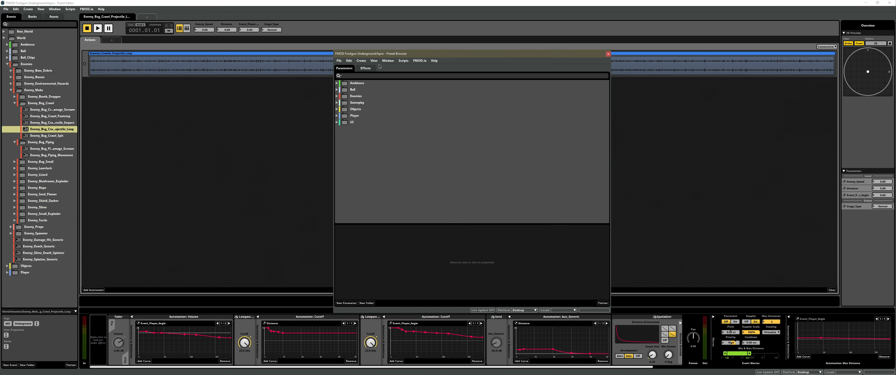
pyautogui.click(341, 303)
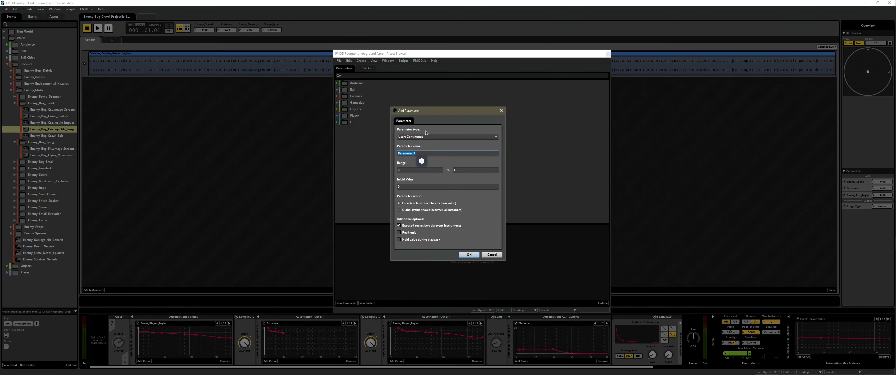
pyautogui.click(428, 135)
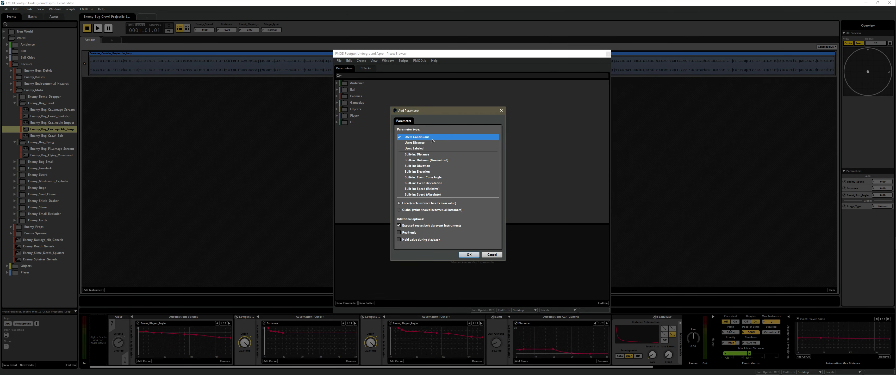
pyautogui.click(432, 178)
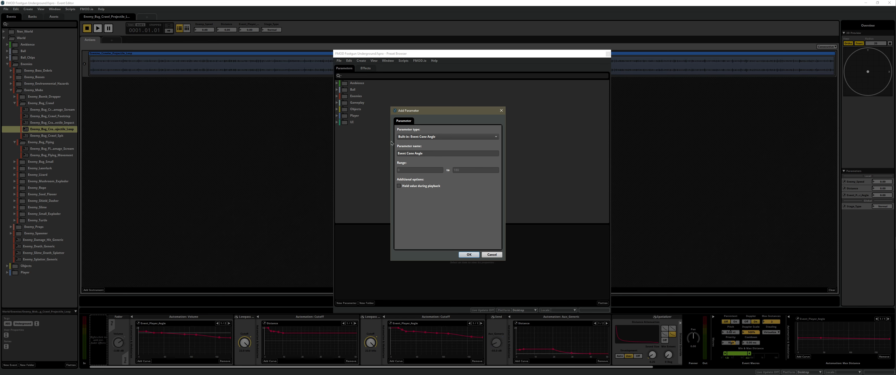
pyautogui.click(494, 255)
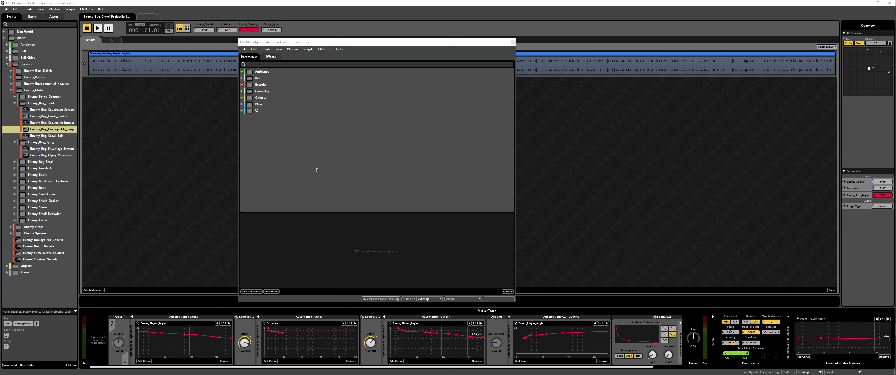
# Display the settings of the Event_Player_Angle preset parameter in the Gameplay folder
pyautogui.click(241, 91)
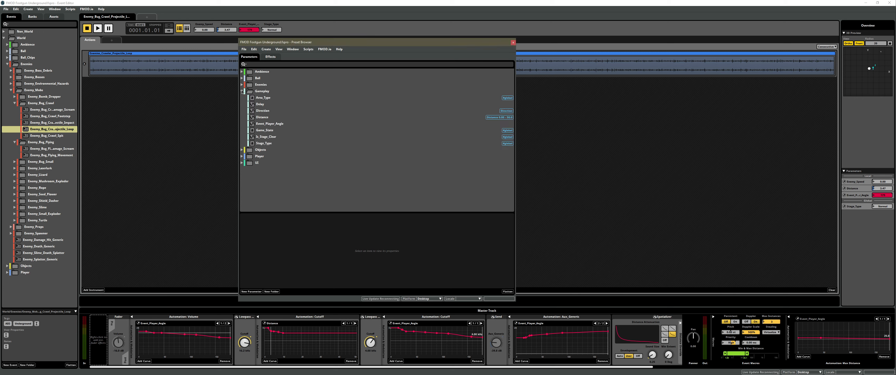
pyautogui.click(274, 125)
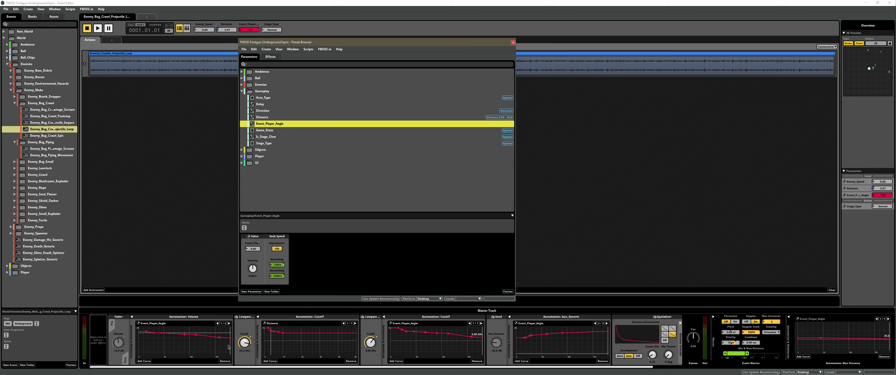
# Preview low Event_Player_Angle values on the master track's Volume, Aux_Generic and Max Distance automation curves
pyautogui.moveTo(229, 347); pyautogui.dragTo(208, 348)
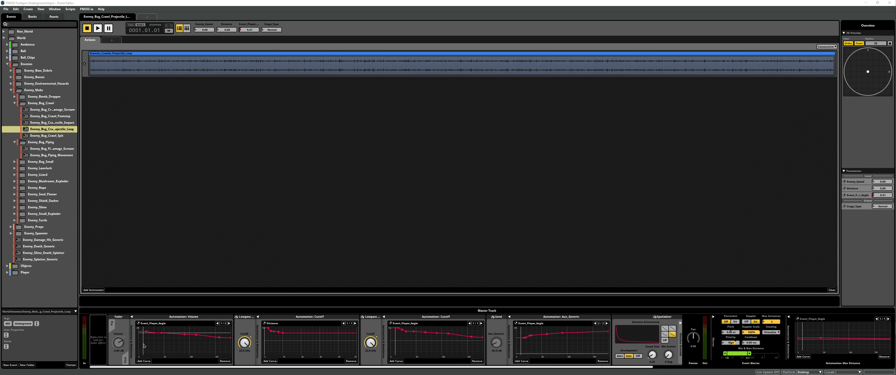
pyautogui.moveTo(144, 346); pyautogui.dragTo(143, 341)
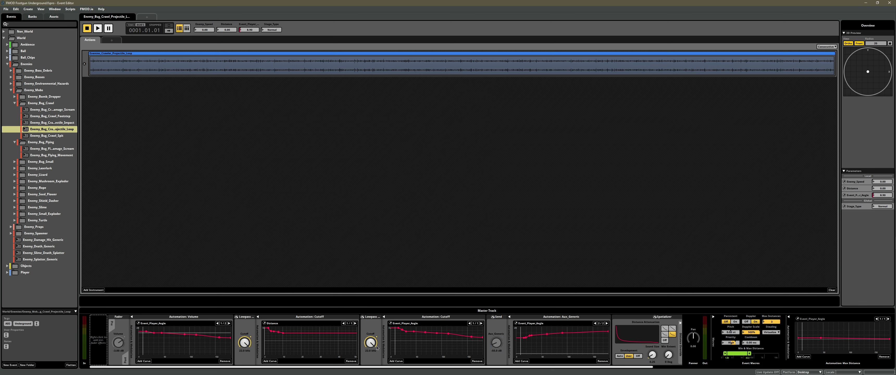
pyautogui.moveTo(521, 336); pyautogui.dragTo(523, 335)
pyautogui.moveTo(804, 331)
pyautogui.mouseDown()
pyautogui.moveTo(890, 337)
pyautogui.moveTo(804, 338)
pyautogui.mouseUp()
pyautogui.moveTo(142, 343)
pyautogui.mouseDown()
pyautogui.moveTo(192, 345)
pyautogui.moveTo(142, 344)
pyautogui.mouseUp()
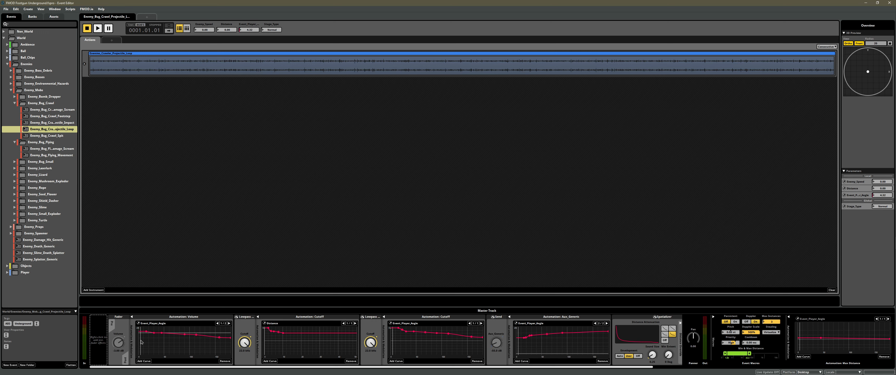
# Set the Distance preview value to about 1.77 on the lowpass Cutoff automation curve
pyautogui.moveTo(270, 341)
pyautogui.mouseDown()
pyautogui.moveTo(279, 342)
pyautogui.moveTo(268, 342)
pyautogui.mouseUp()
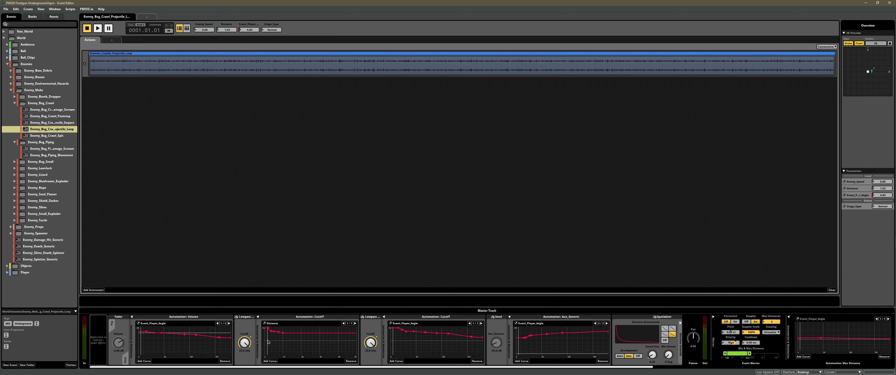
pyautogui.moveTo(268, 341); pyautogui.dragTo(268, 341)
# Sweep Event_Player_Angle from its low end to its high end across the Aux_Generic, Max Distance, Volume and Cutoff automation curves
pyautogui.moveTo(518, 346); pyautogui.dragTo(521, 345)
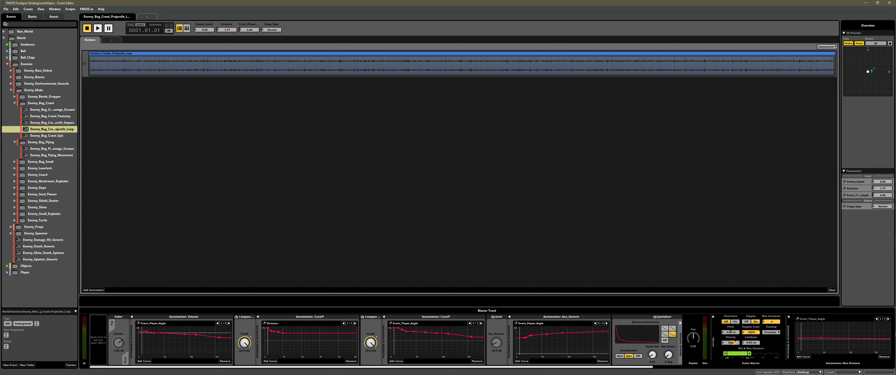
pyautogui.click(803, 331)
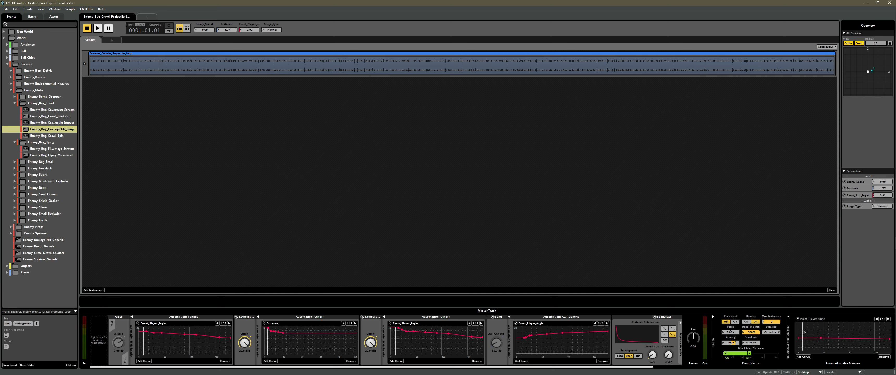
pyautogui.moveTo(803, 332); pyautogui.dragTo(820, 337)
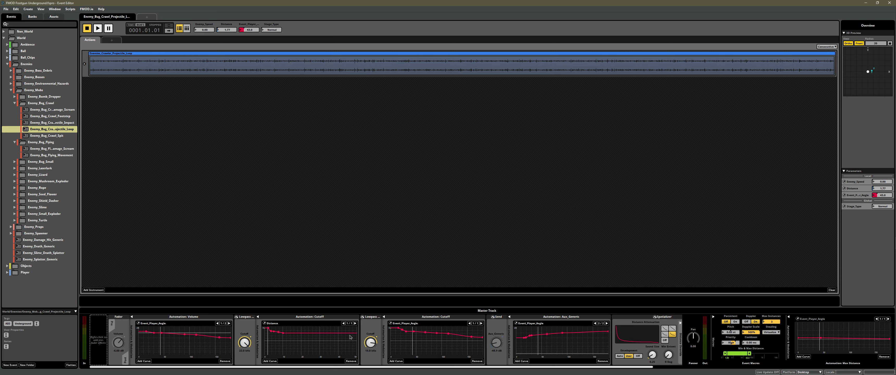
pyautogui.moveTo(164, 344); pyautogui.dragTo(229, 346)
pyautogui.moveTo(476, 348)
pyautogui.mouseDown()
pyautogui.moveTo(412, 345)
pyautogui.moveTo(472, 345)
pyautogui.mouseUp()
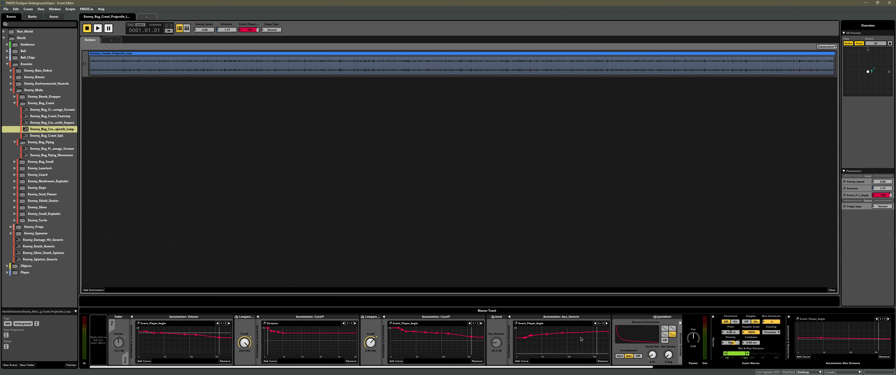
pyautogui.moveTo(581, 339); pyautogui.dragTo(605, 346)
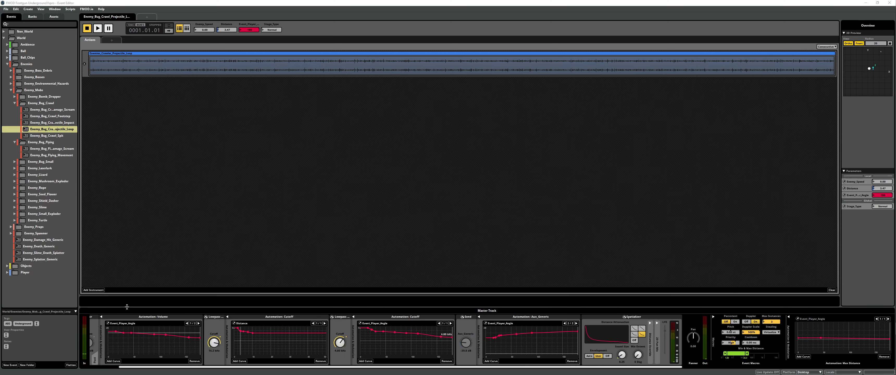
# Audition the crawling bug's projectile loop with Event_Player_Angle at the high end of its Volume curve, and stop playback
pyautogui.moveTo(210, 368); pyautogui.dragTo(161, 364)
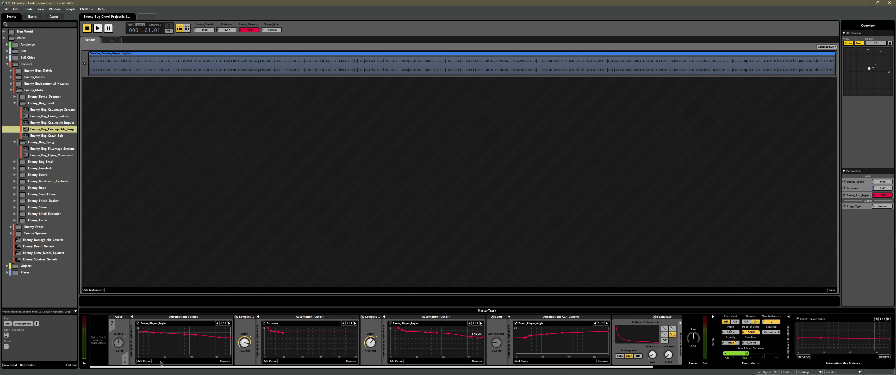
pyautogui.press('space')
pyautogui.moveTo(230, 344)
pyautogui.mouseDown()
pyautogui.moveTo(143, 341)
pyautogui.moveTo(225, 355)
pyautogui.moveTo(141, 338)
pyautogui.moveTo(231, 353)
pyautogui.mouseUp()
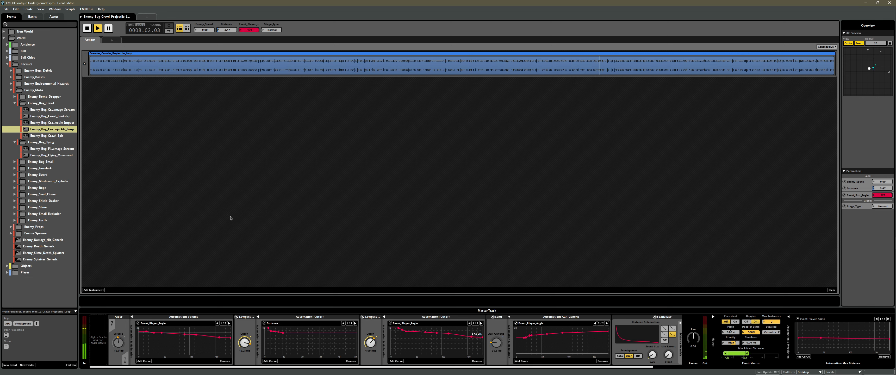
pyautogui.press('space')
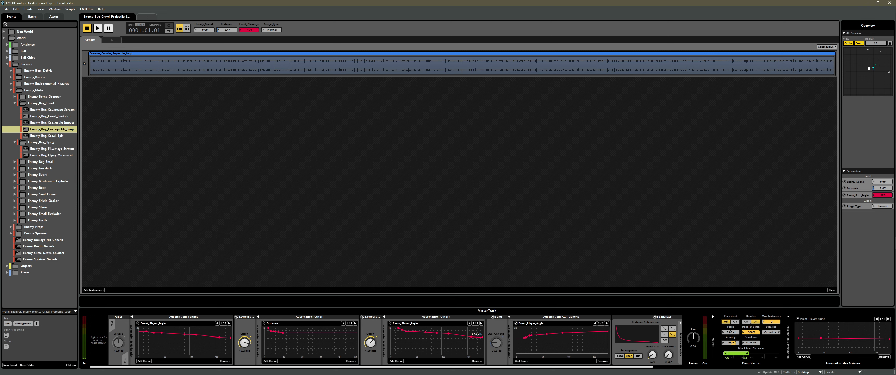
# Switch to the FMODEventToPlayerAngle script in Visual Studio and examine how CalculateAngle derives the event-to-player angle
pyautogui.hotkey('alt', 'Tab')
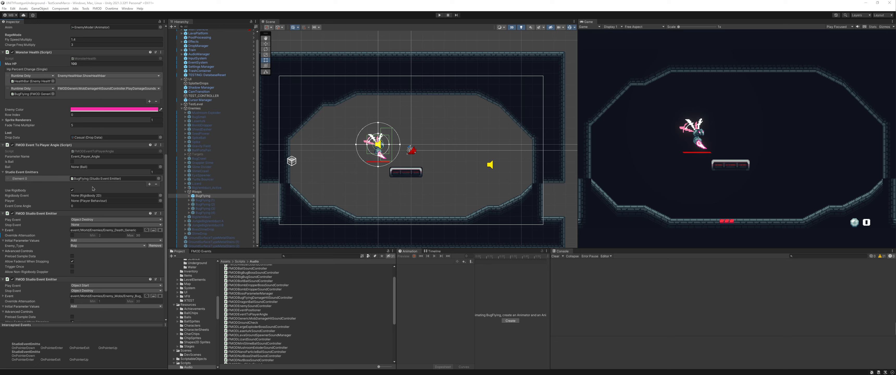
pyautogui.hotkey('alt', 'Tab')
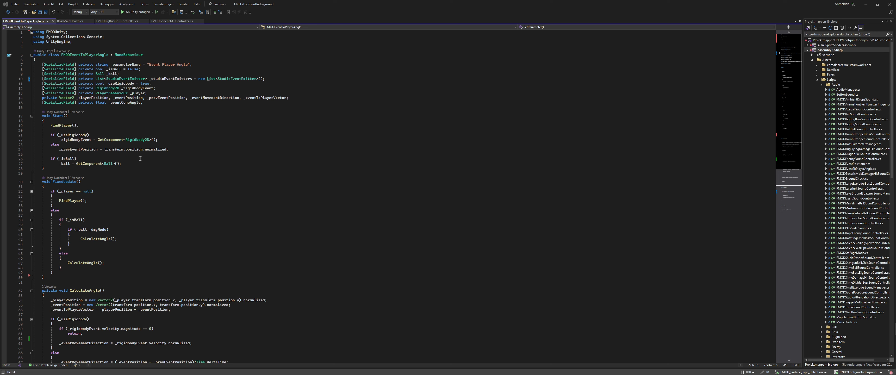
pyautogui.scroll(-6, 178, 189)
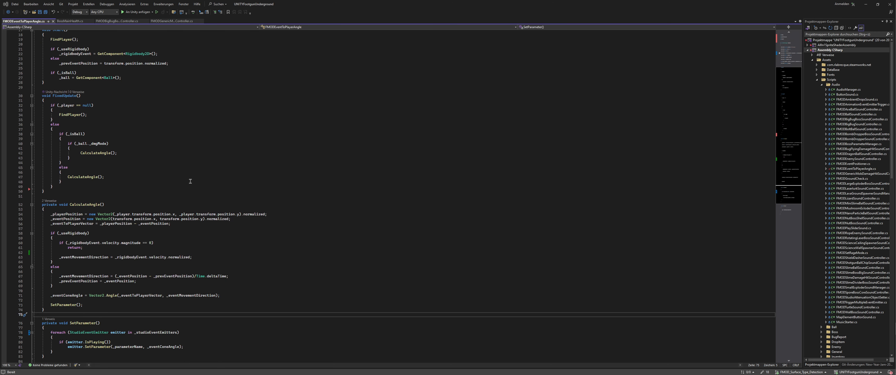
pyautogui.click(70, 204)
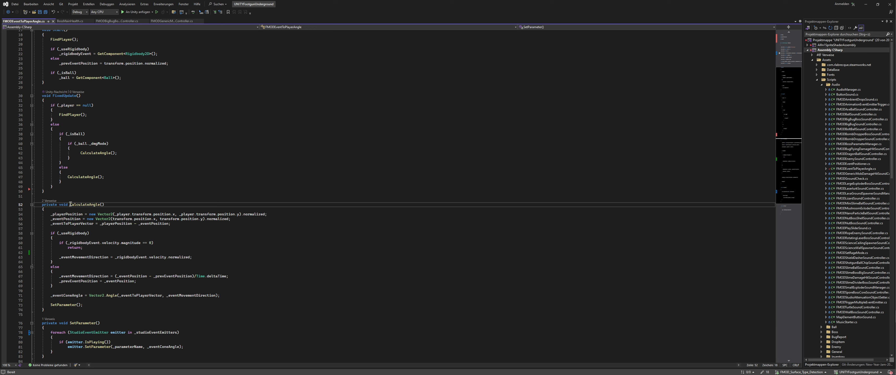
pyautogui.click(155, 201)
pyautogui.scroll(-5, 288, 203)
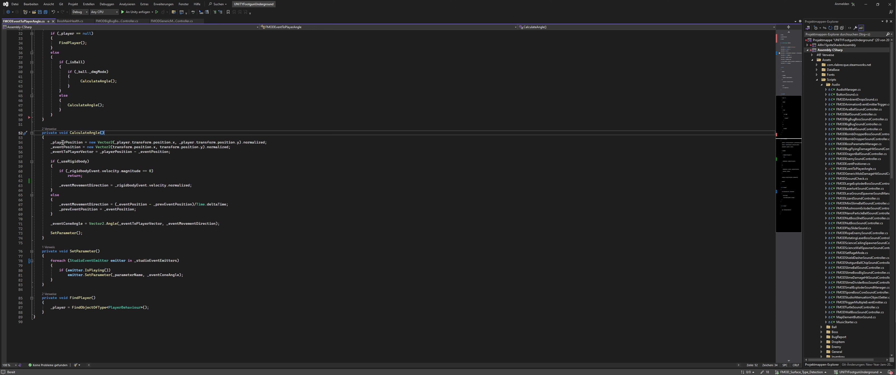
pyautogui.moveTo(50, 143); pyautogui.dragTo(81, 143)
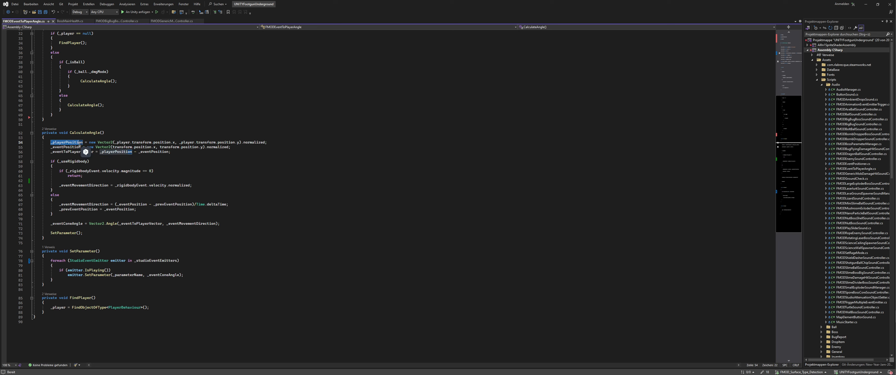
pyautogui.click(294, 143)
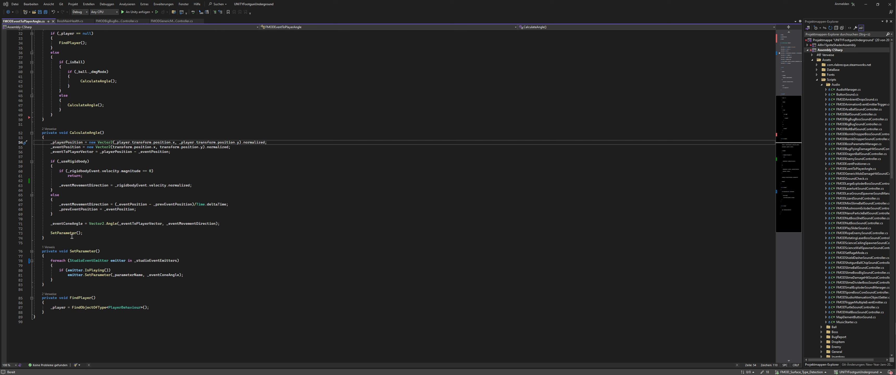
# Examine the SetParameter call and its method that passes the cone angle to the studio event emitters
pyautogui.doubleClick(63, 233)
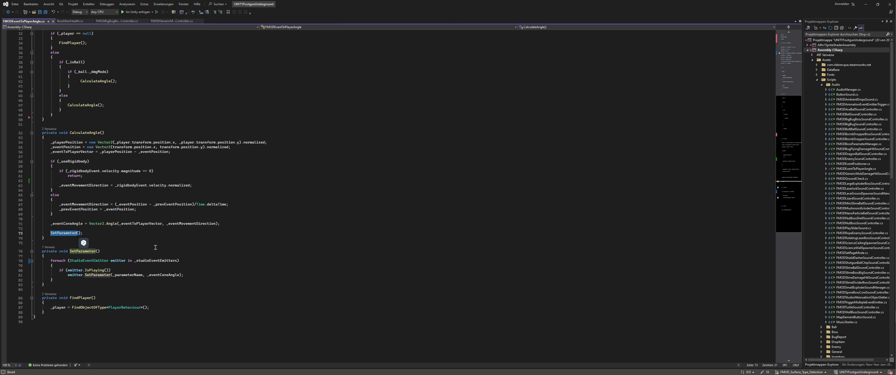
pyautogui.click(260, 257)
pyautogui.scroll(-3, 206, 247)
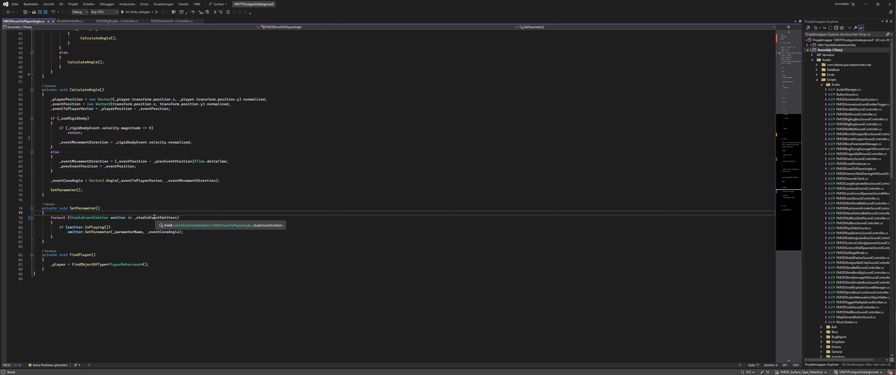
# Switch to Unity, run the test scene, move the character right and left around the flying bug, and stop play mode
pyautogui.hotkey('alt', 'Tab')
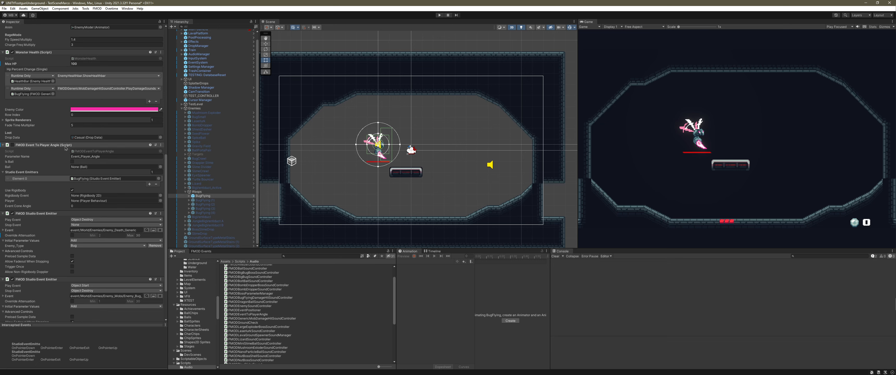
pyautogui.click(440, 15)
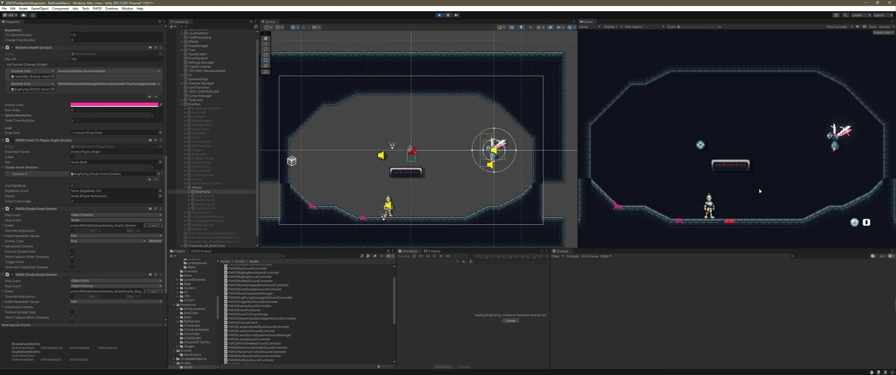
pyautogui.press('d')
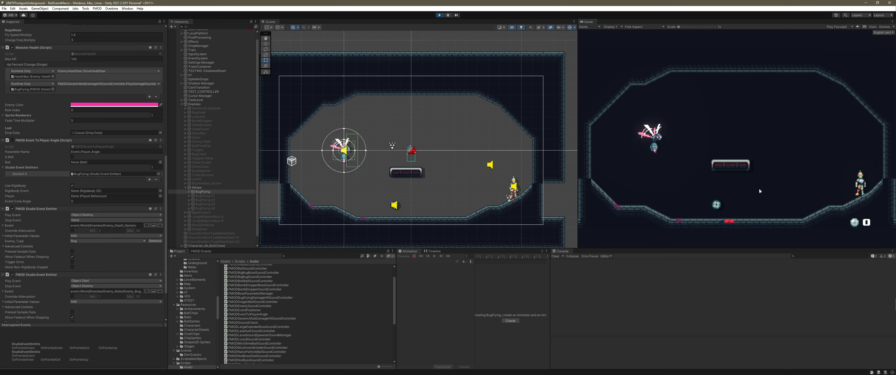
pyautogui.press('a')
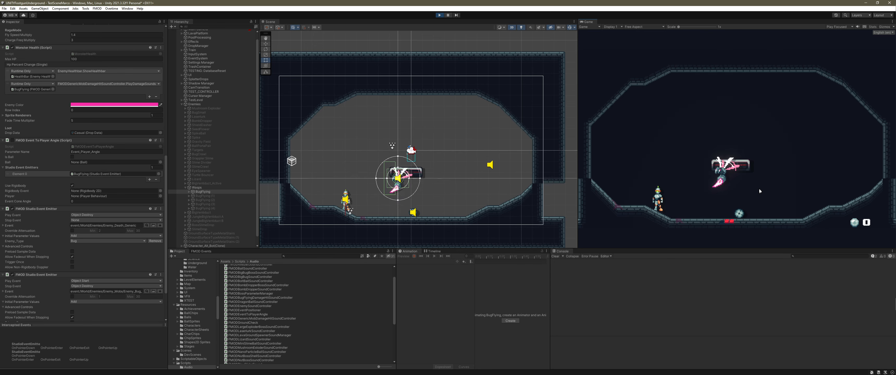
pyautogui.press('d')
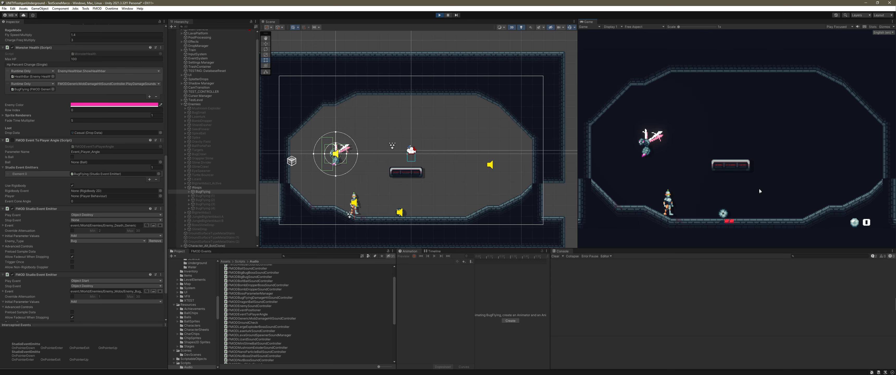
pyautogui.press('d')
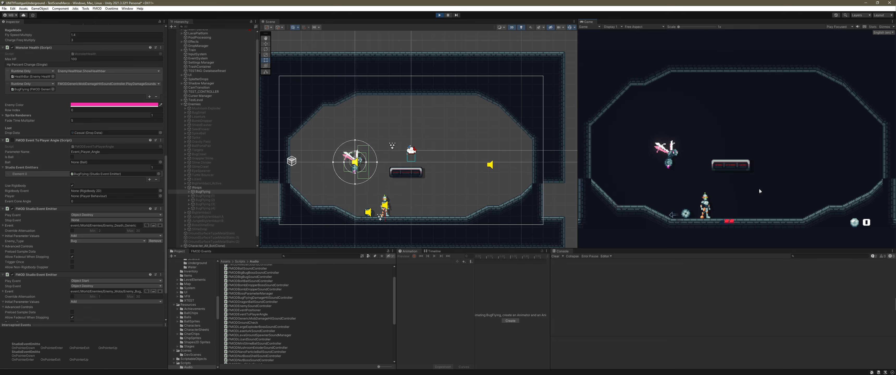
pyautogui.click(439, 15)
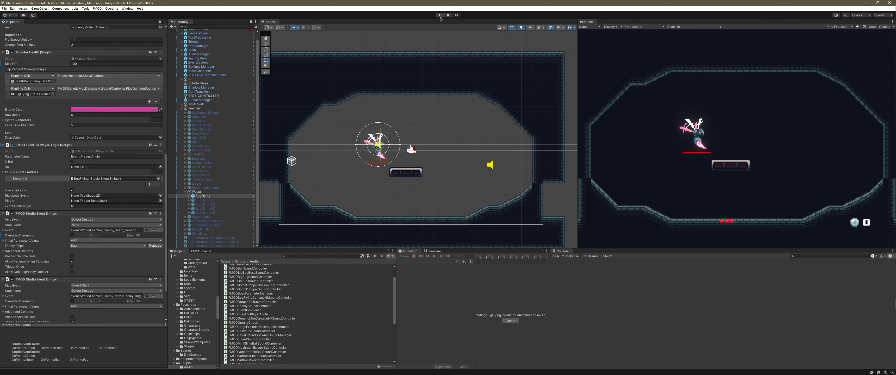
# Run the test scene again to observe BugFlying's Event Cone Angle value relative to the player, and stop play mode
pyautogui.click(440, 15)
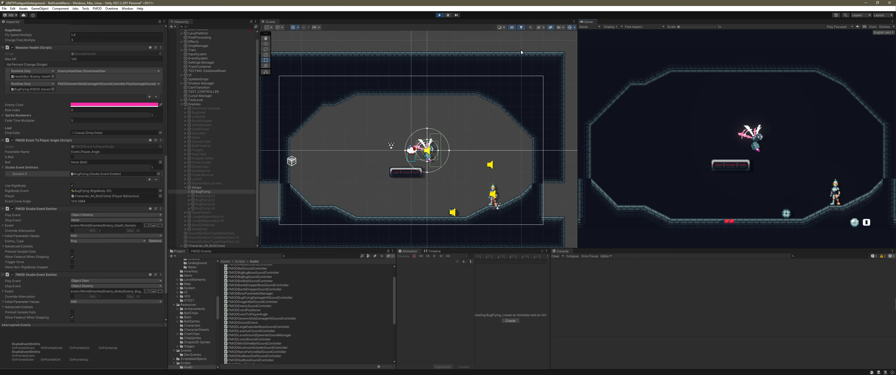
pyautogui.click(440, 16)
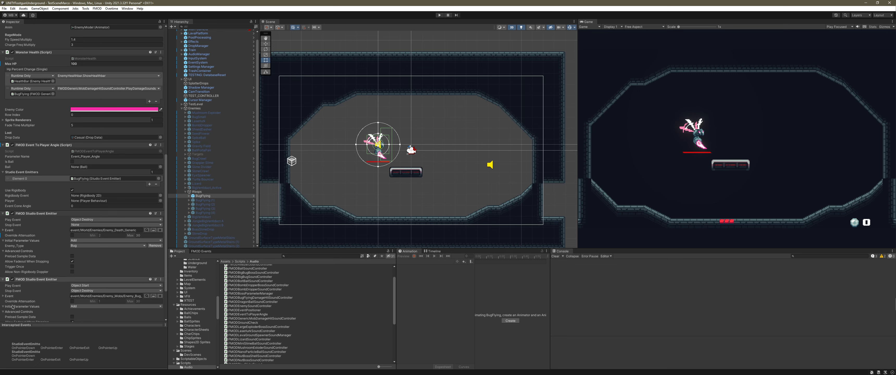
pyautogui.hotkey('alt', 'Tab')
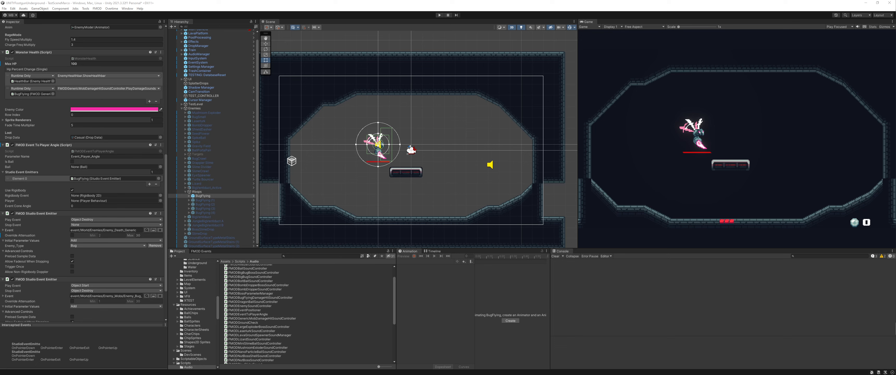